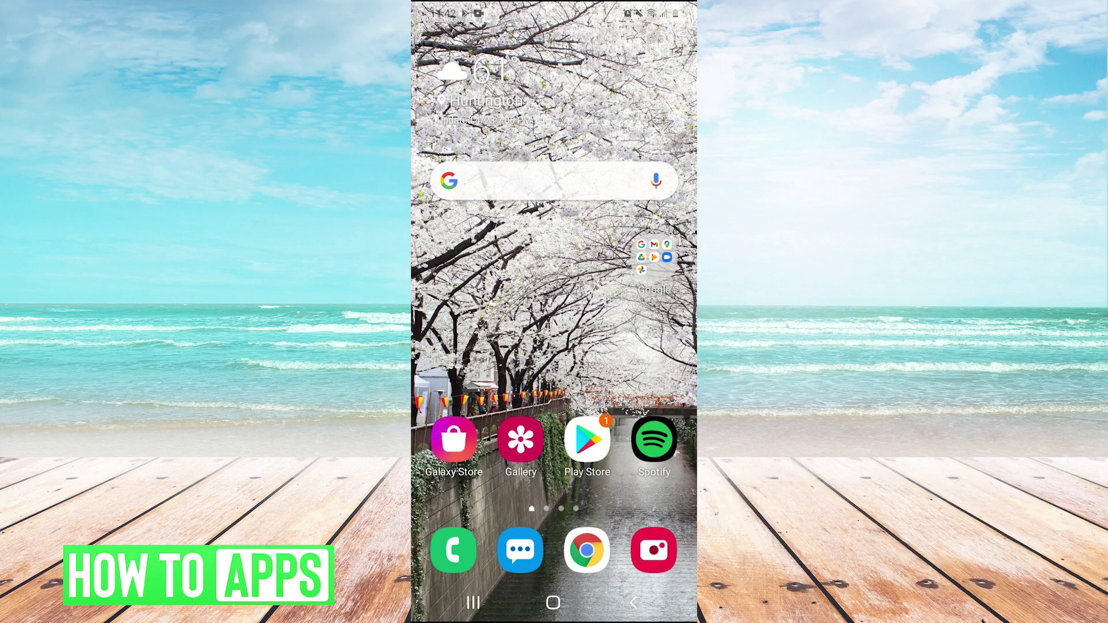
Go from the quick-settings shade into Settings and open the Apps list of 103 installed apps
drag(554, 6, 554, 369)
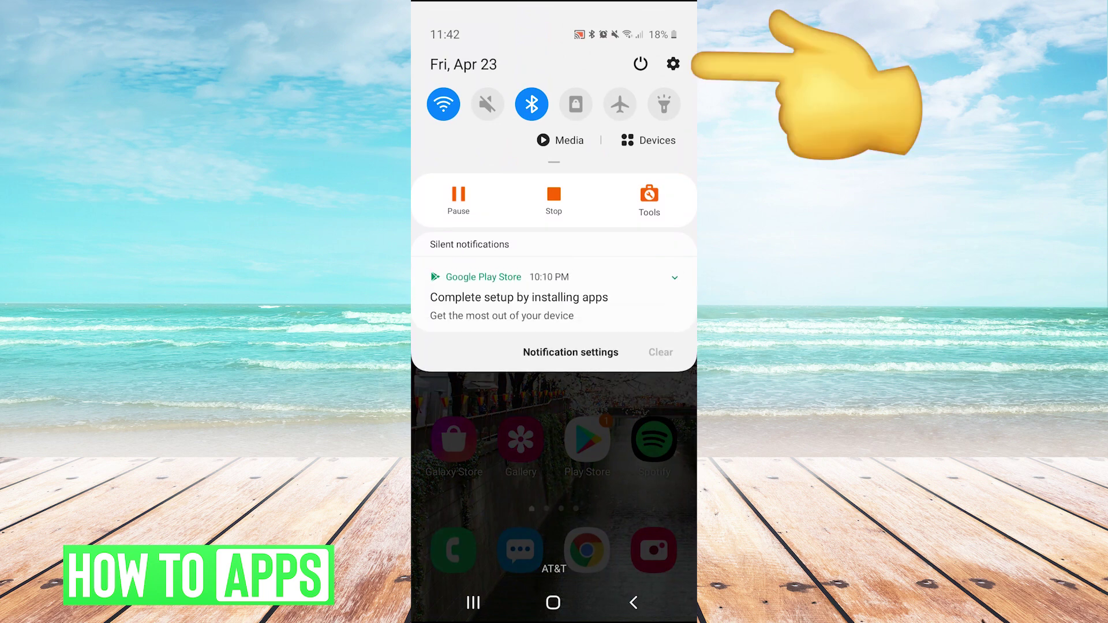
click(673, 64)
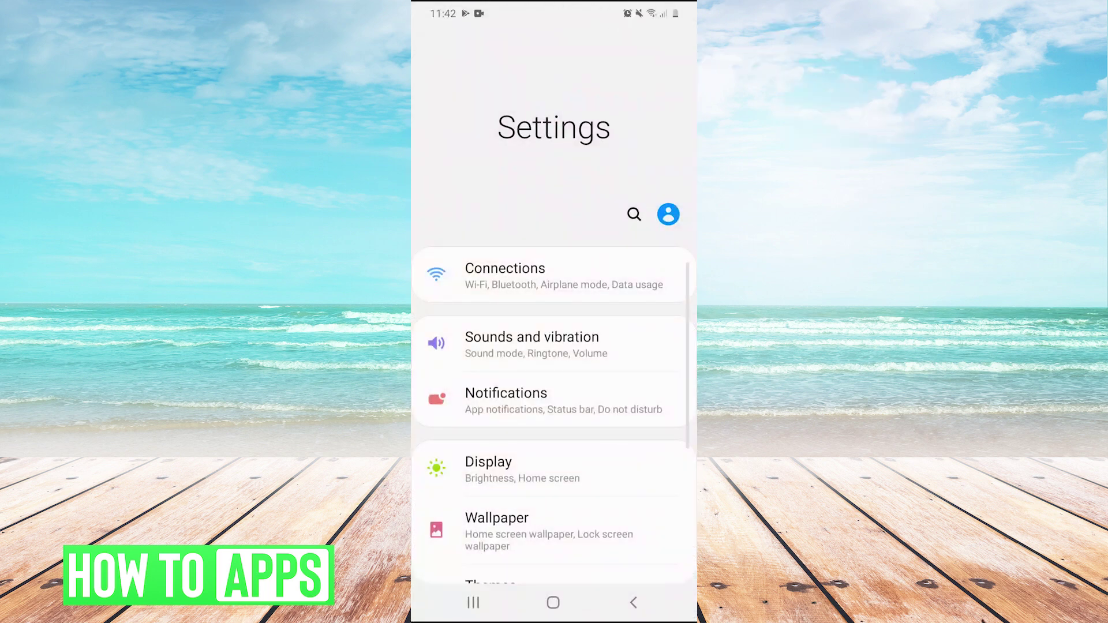
scroll(554, 375, down, 5)
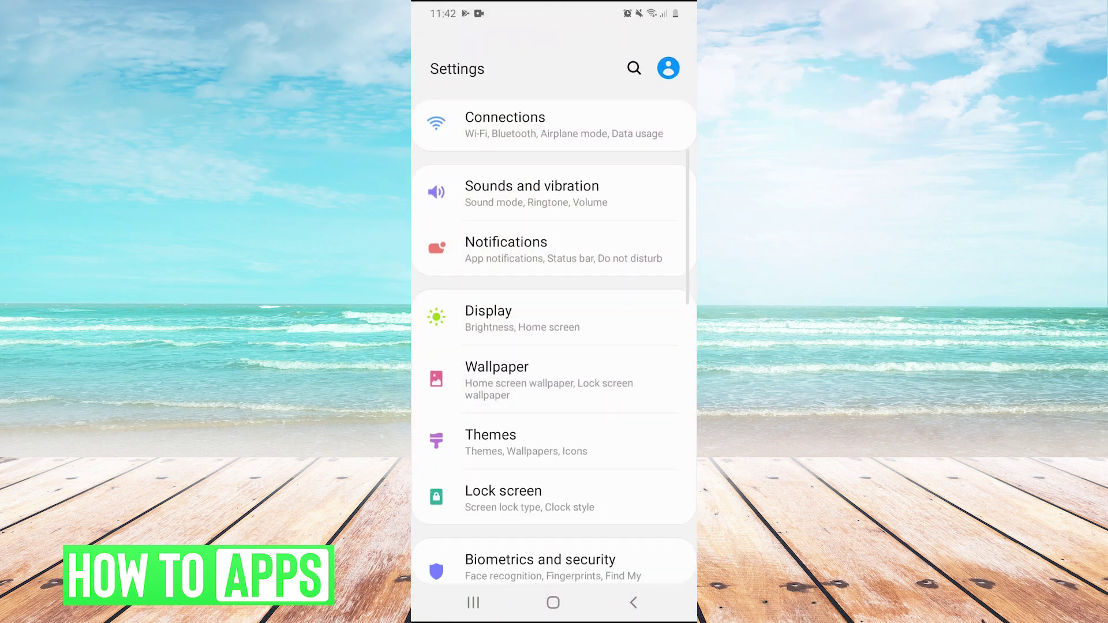
scroll(554, 347, down, 5)
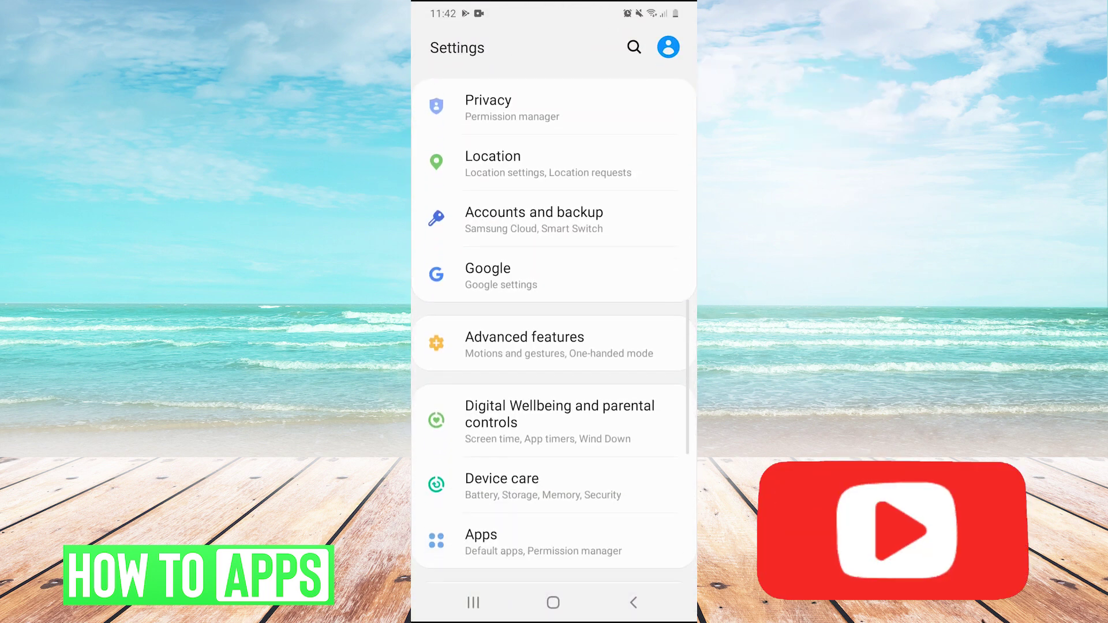
scroll(554, 346, down, 2)
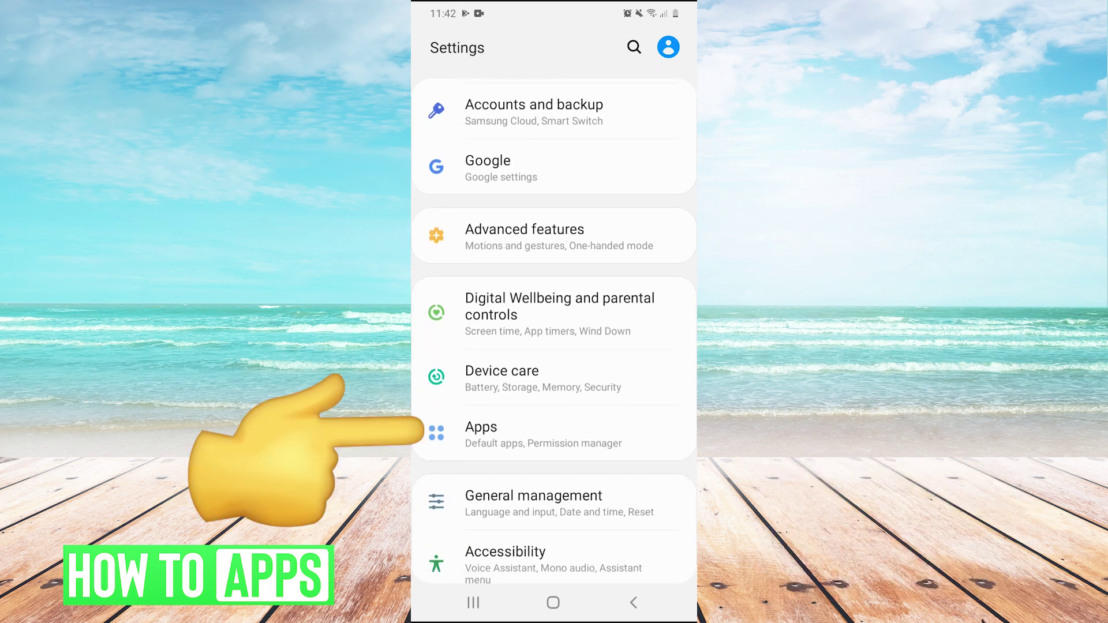
click(542, 434)
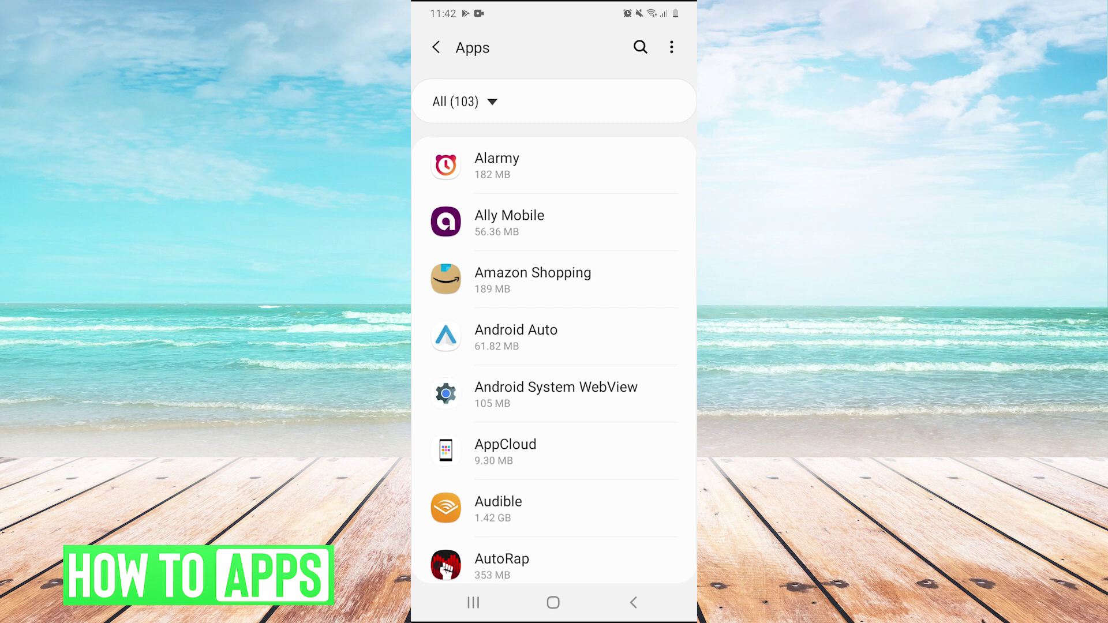
Sort the installed apps list by size, largest first
click(671, 46)
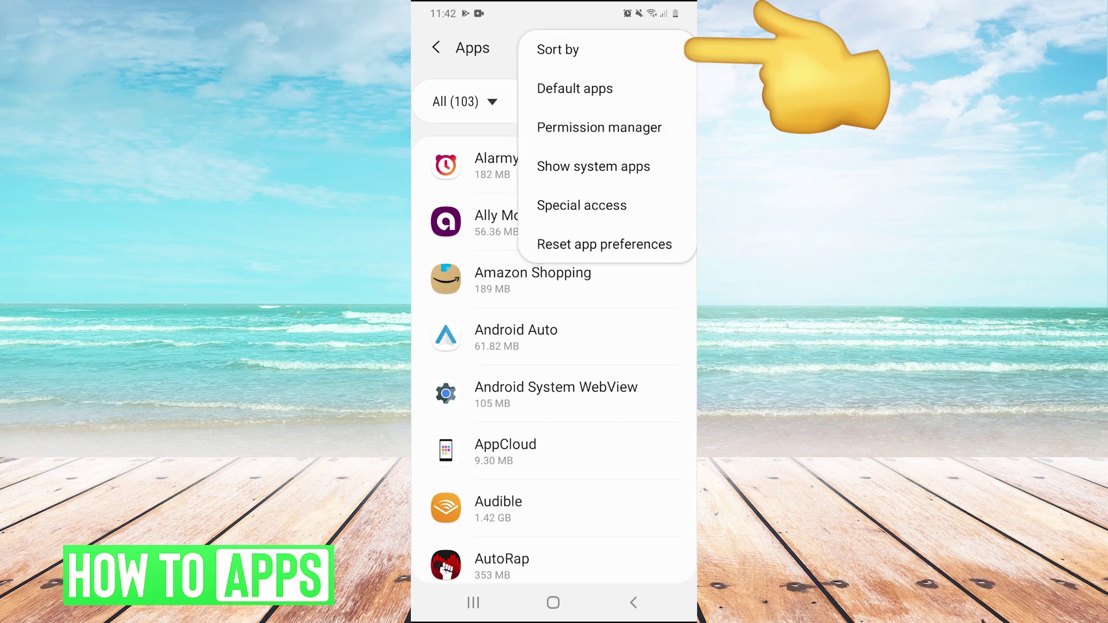
click(558, 49)
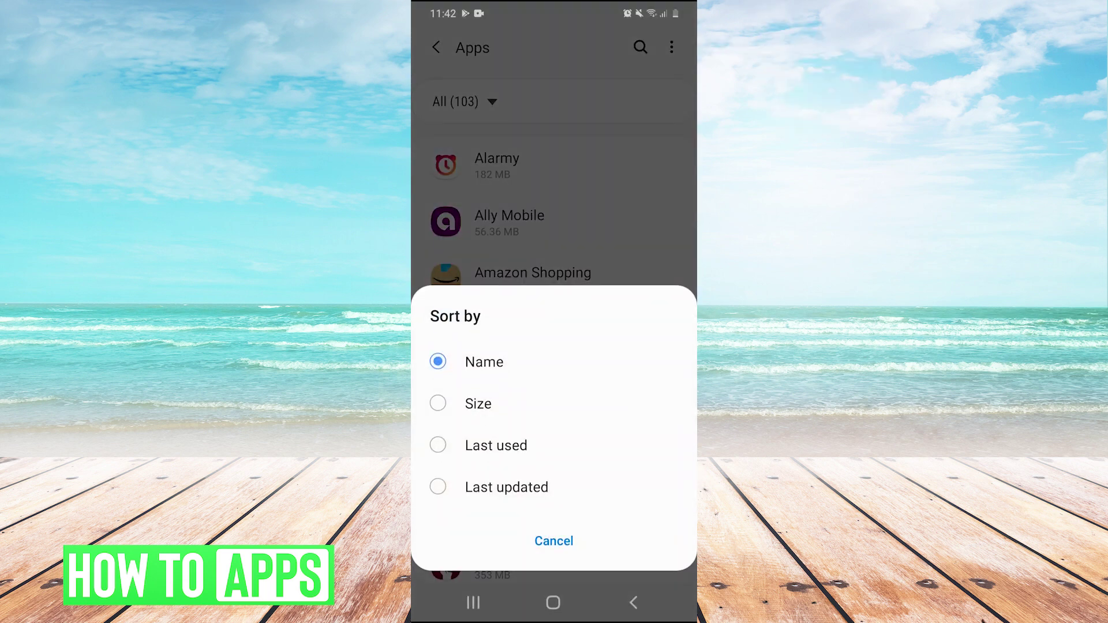
click(477, 404)
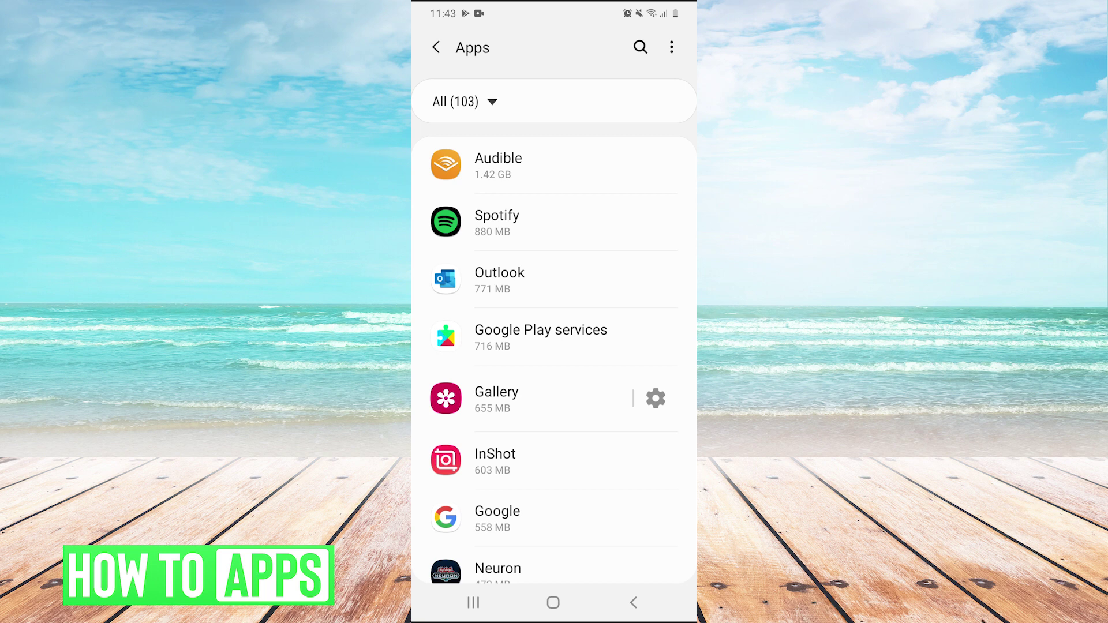
Open the App info page for Neuron, which uses 473 MB
scroll(554, 357, down, 3)
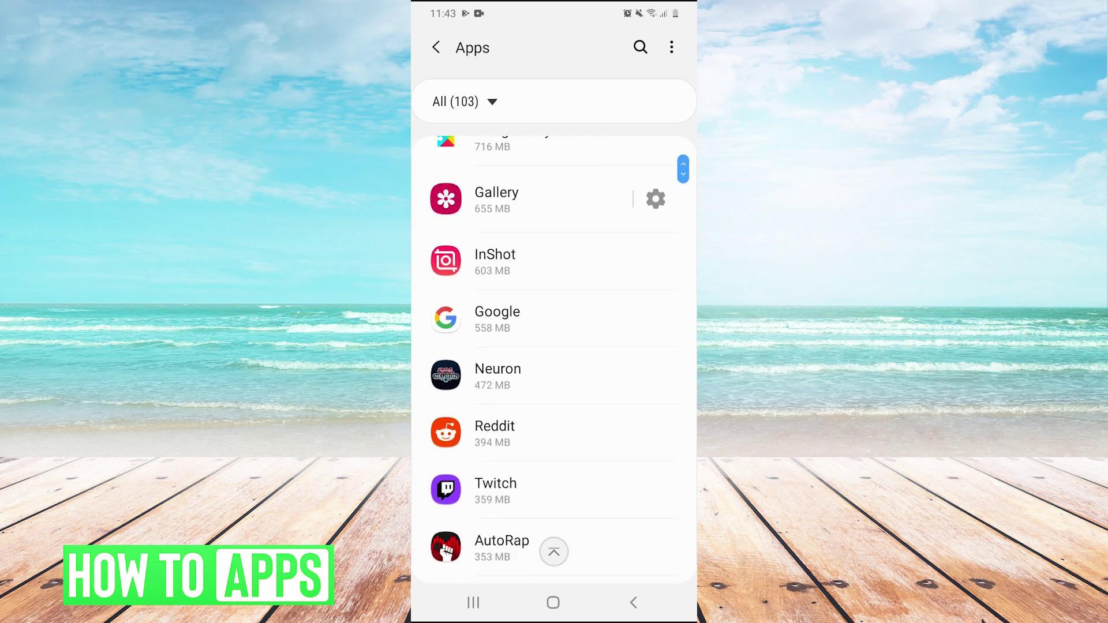
scroll(554, 358, up, 1)
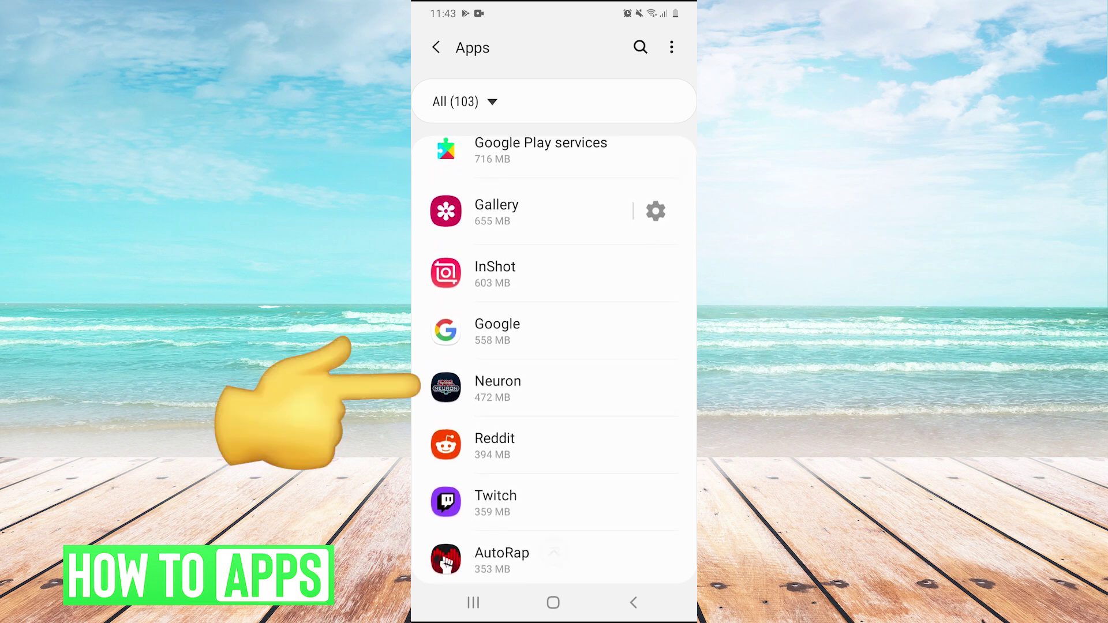
click(498, 386)
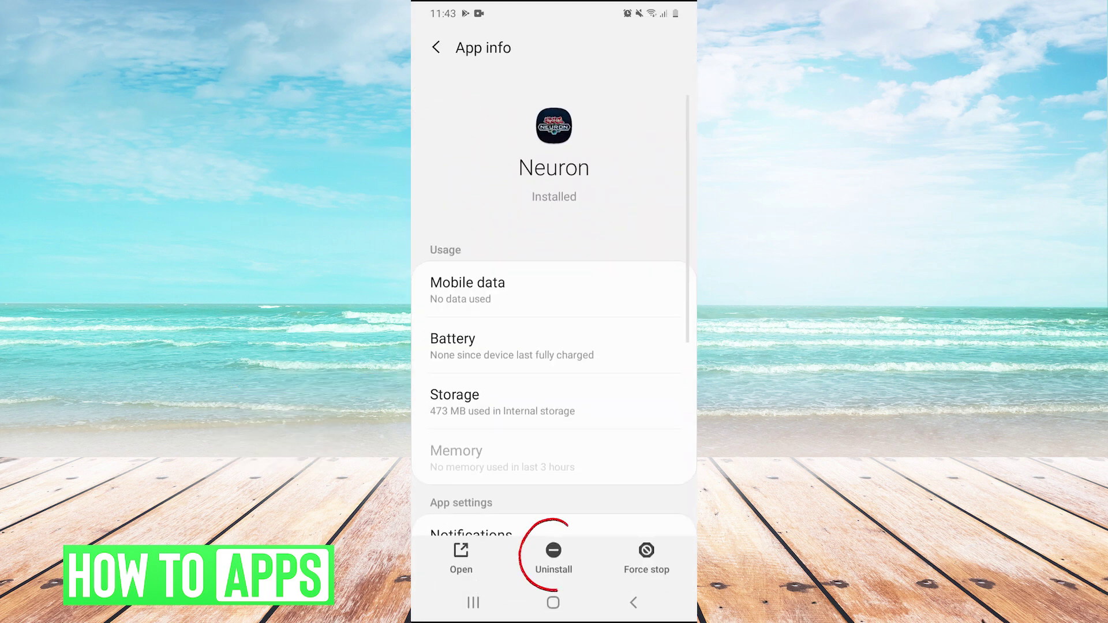
Uninstall Neuron and confirm with OK, leaving 102 apps listed
click(553, 557)
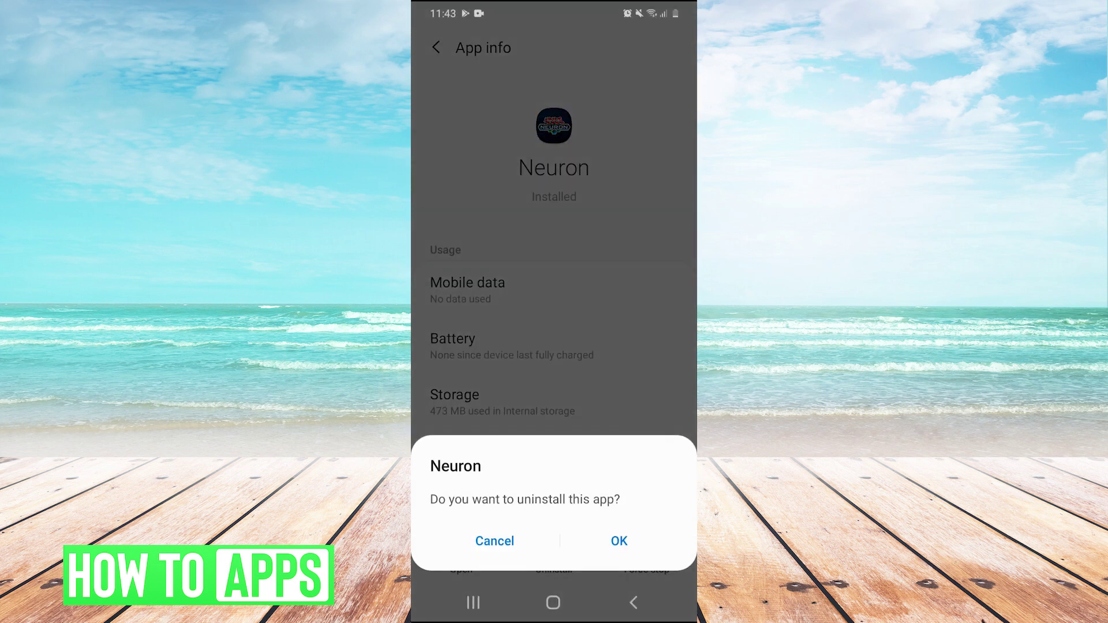
click(619, 541)
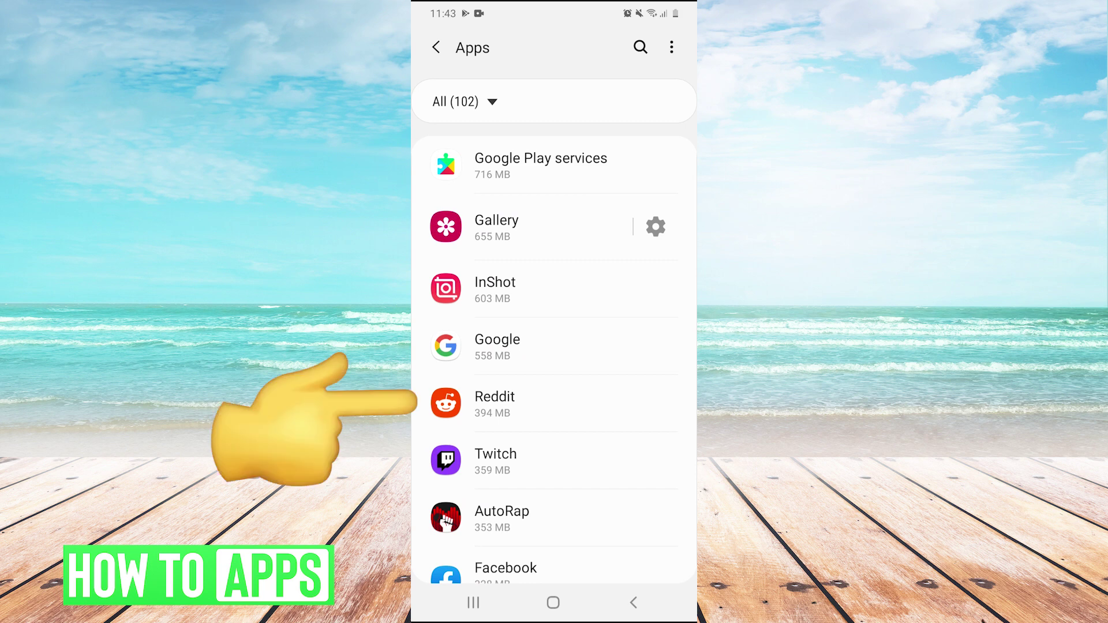
Open Reddit's storage details: 281 MB data, 407 MB cache, 801 MB total
click(494, 402)
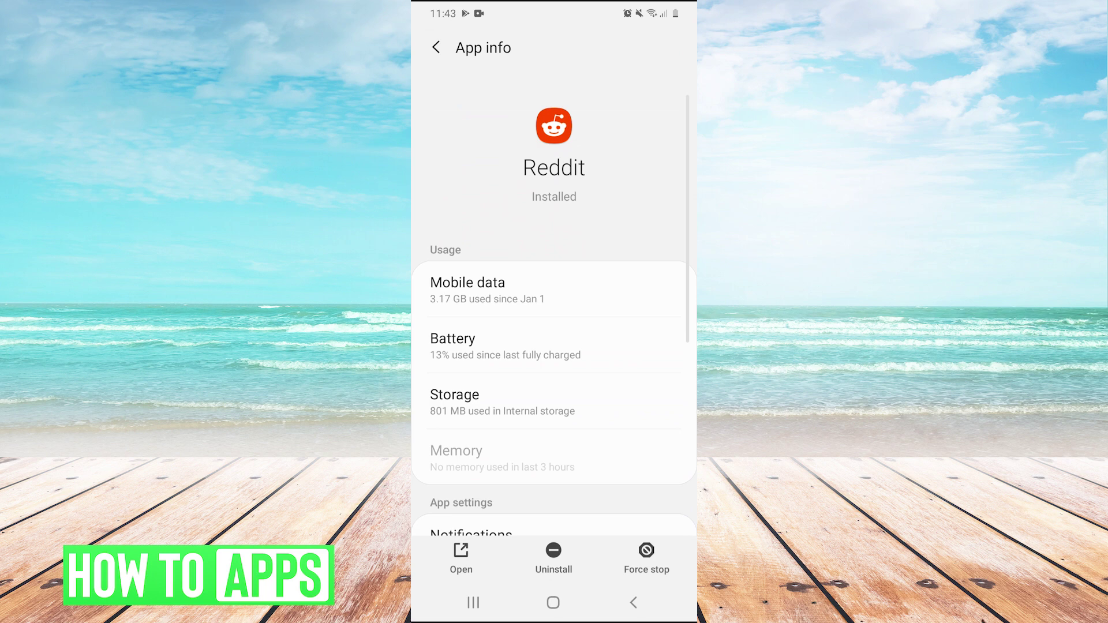
scroll(554, 309, down, 3)
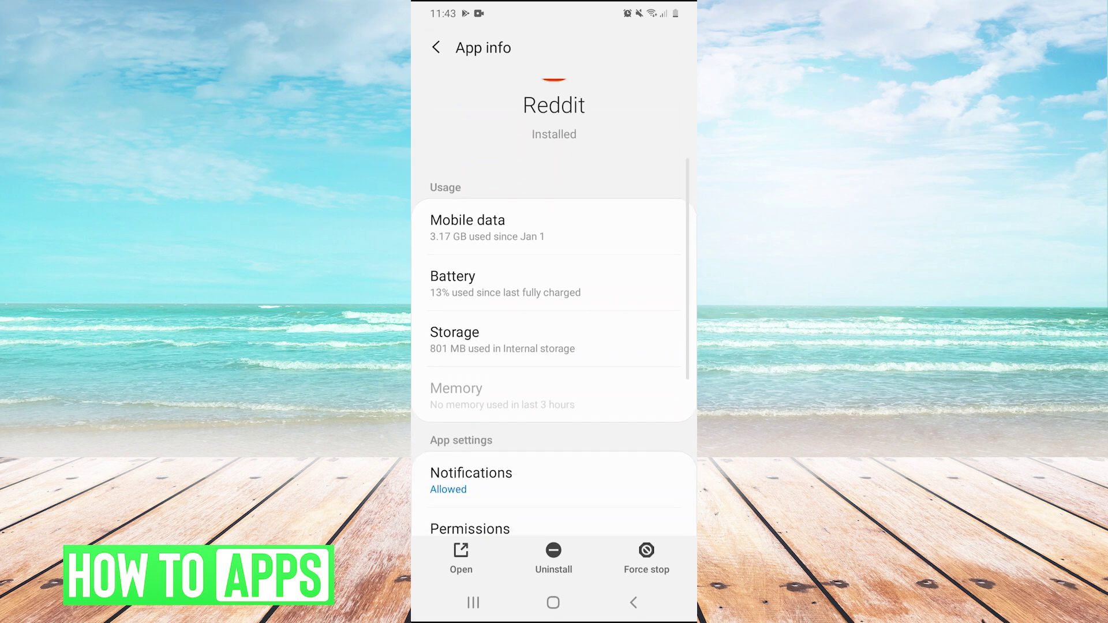
click(554, 372)
scroll(554, 312, up, 2)
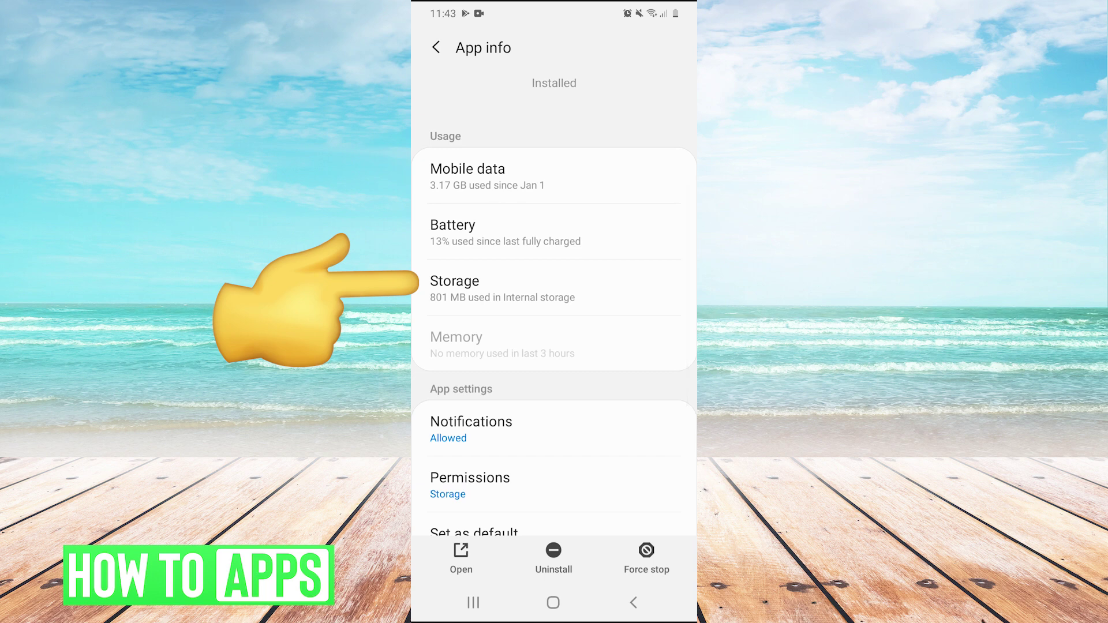
click(502, 288)
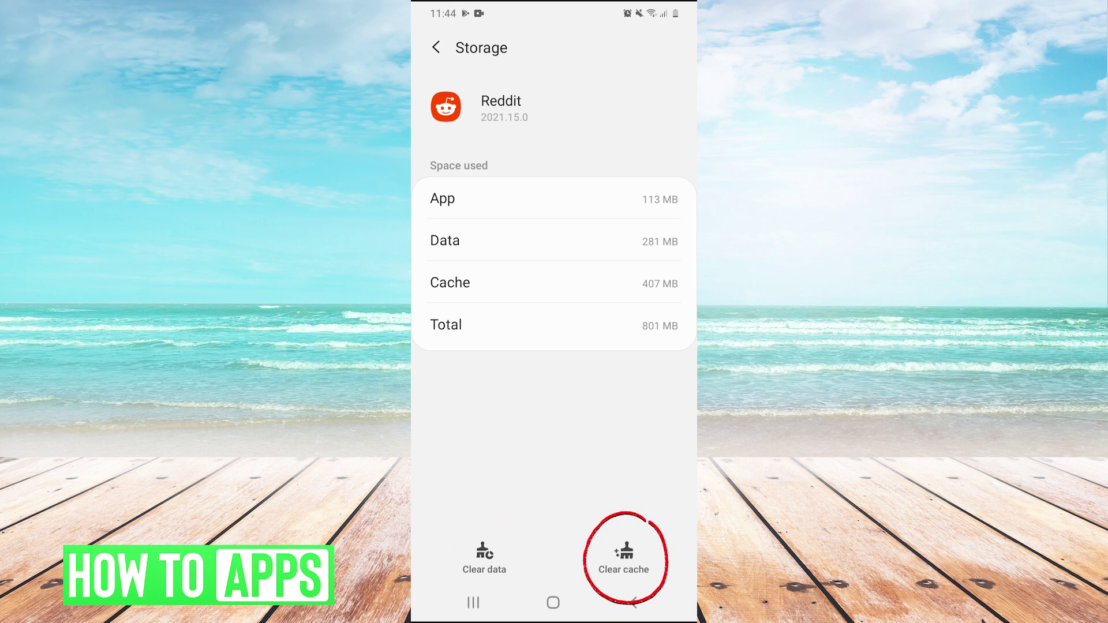
Clear Reddit's cache and data, confirming with OK, leaving only its 113 MB app size
click(484, 559)
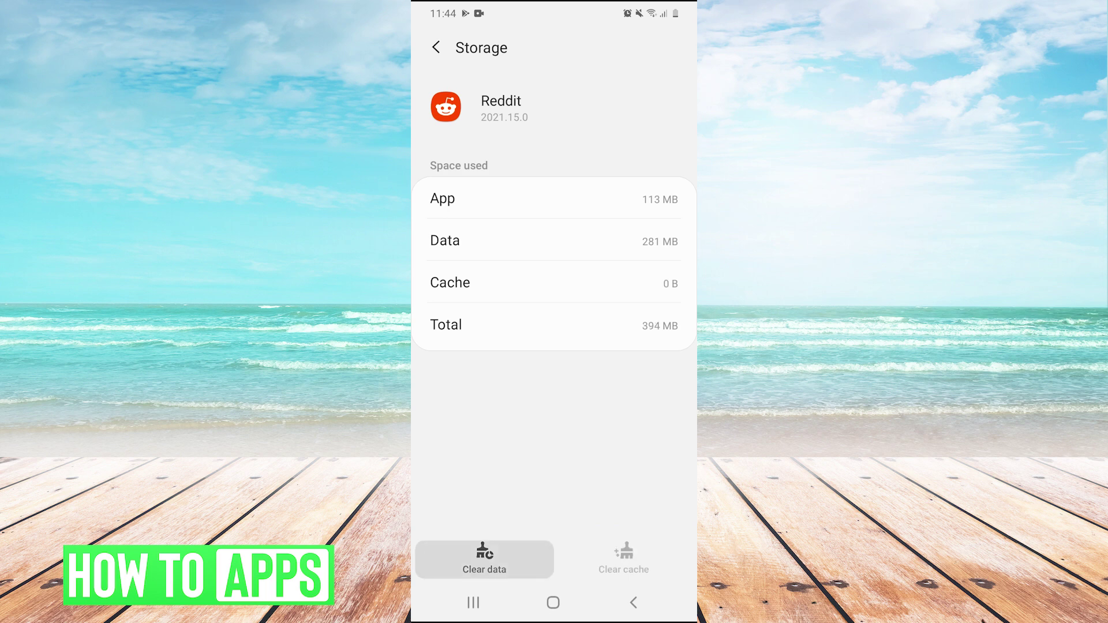
click(619, 541)
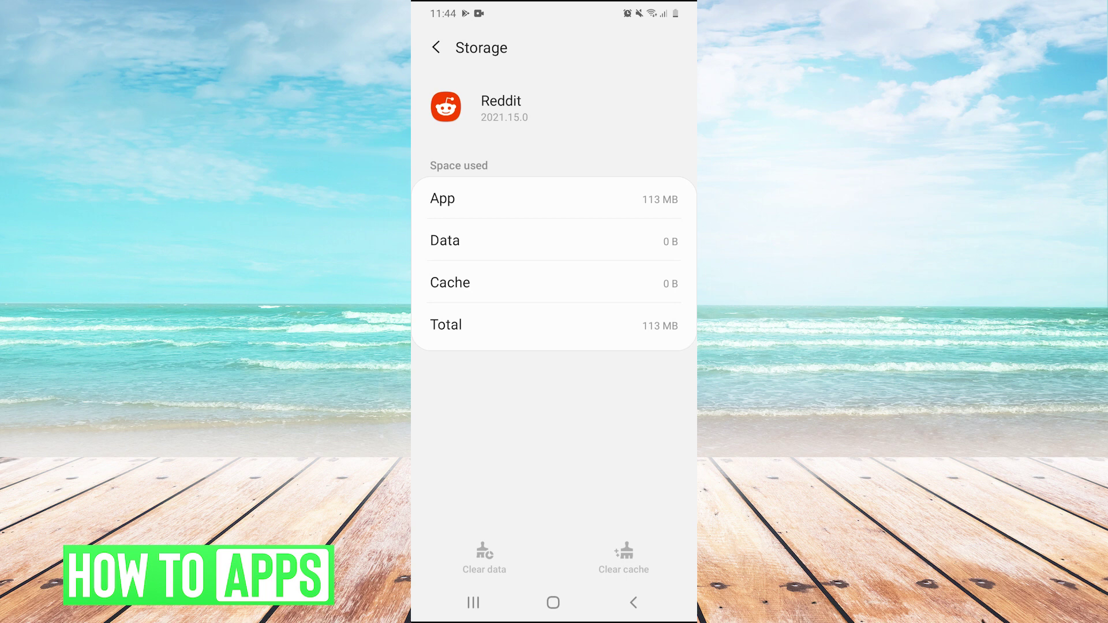
Back out from Reddit's storage page to the main Settings list
click(633, 602)
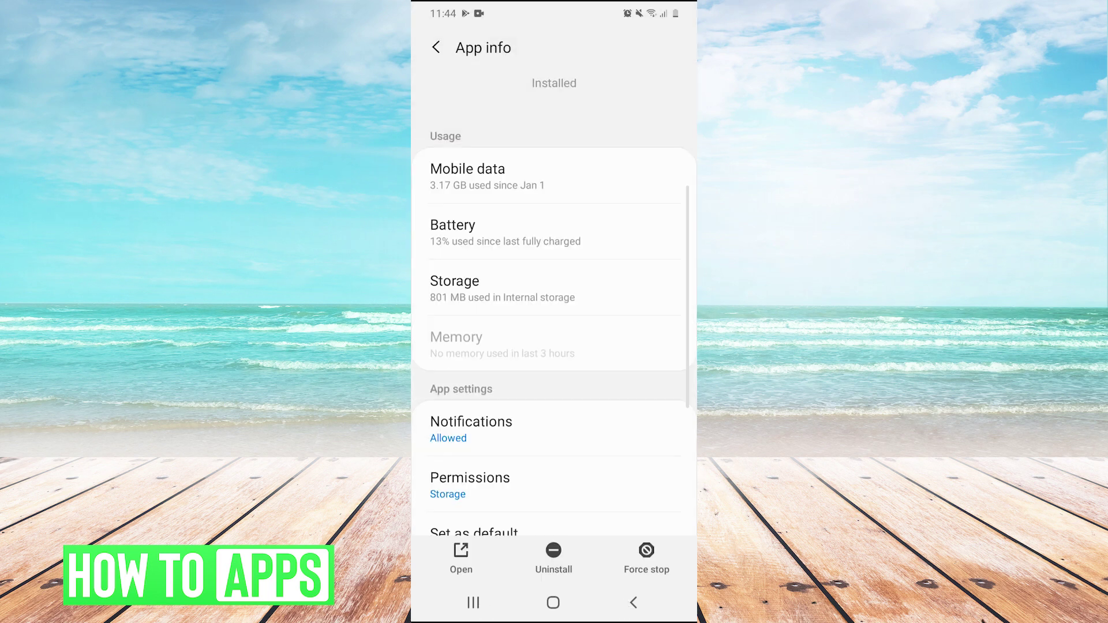
click(633, 602)
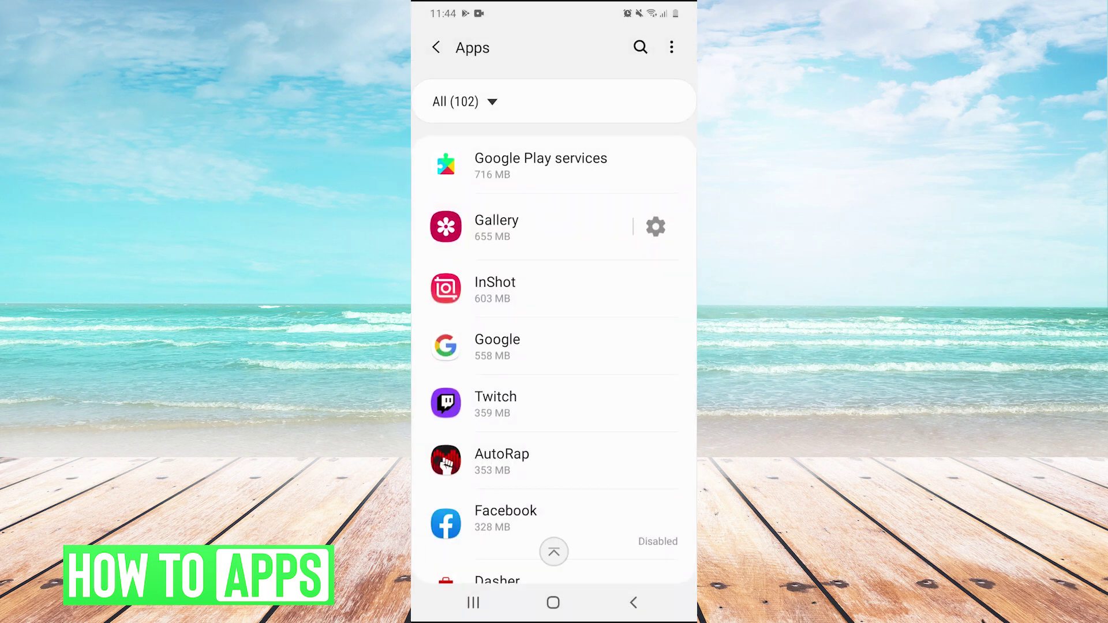
click(633, 602)
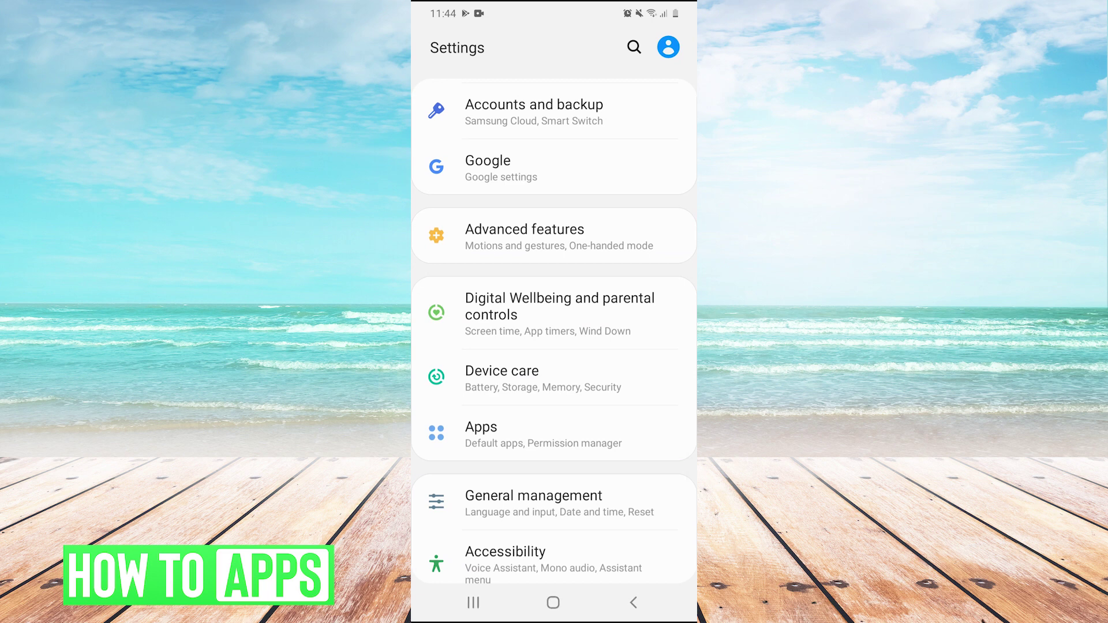
scroll(554, 332, down, 3)
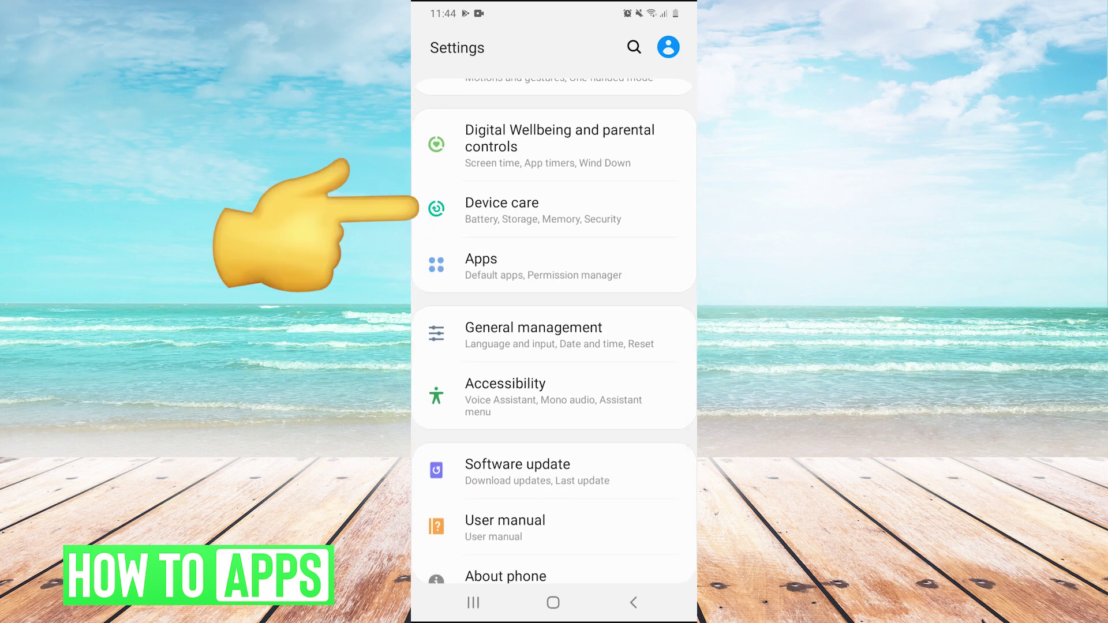
Open the Device care Storage overview (4 GB free) and its Videos list
click(502, 209)
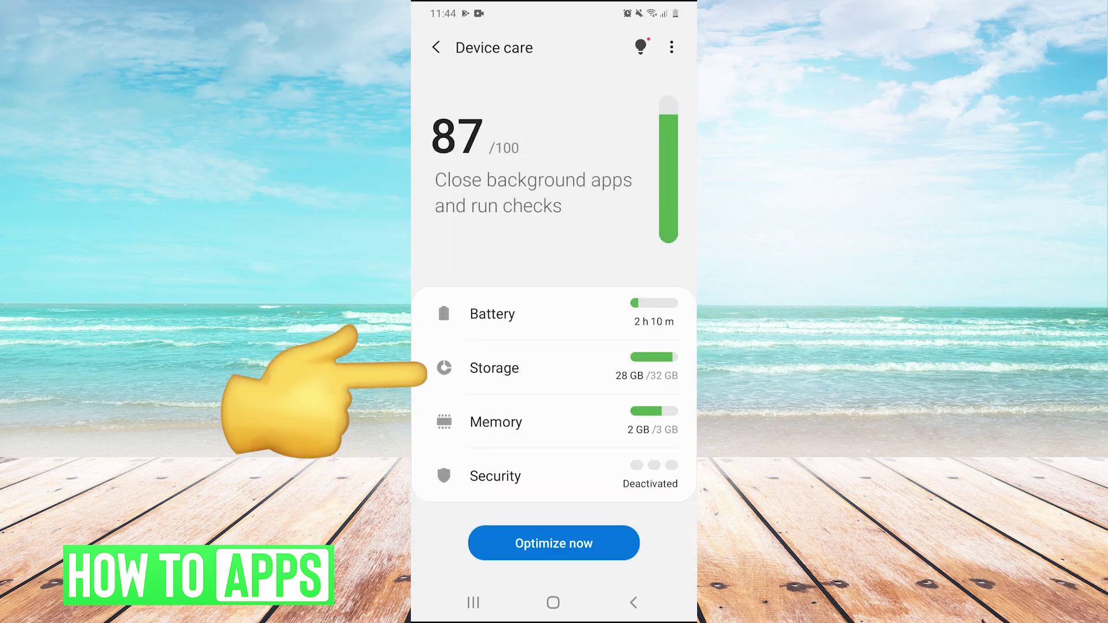
click(494, 368)
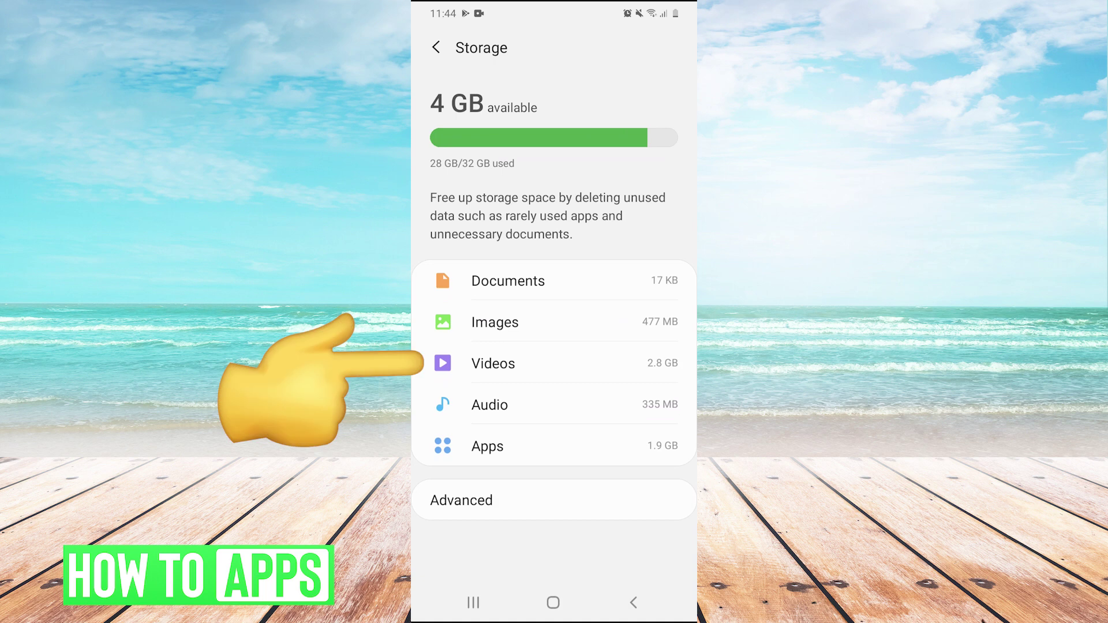
click(494, 363)
Check videos 20210204_202714.mp4, 20210324_092742.mp4 and 20210422_204412.mp4 in the list
scroll(554, 323, down, 2)
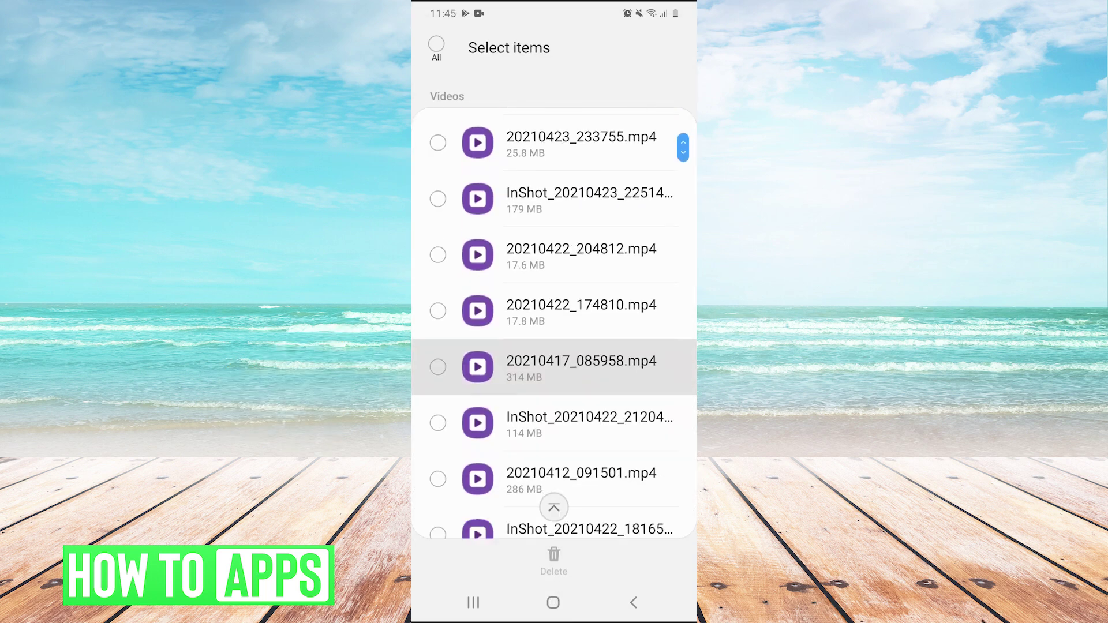
scroll(554, 323, down, 2)
scroll(554, 323, down, 2)
scroll(554, 323, down, 3)
scroll(554, 323, down, 1)
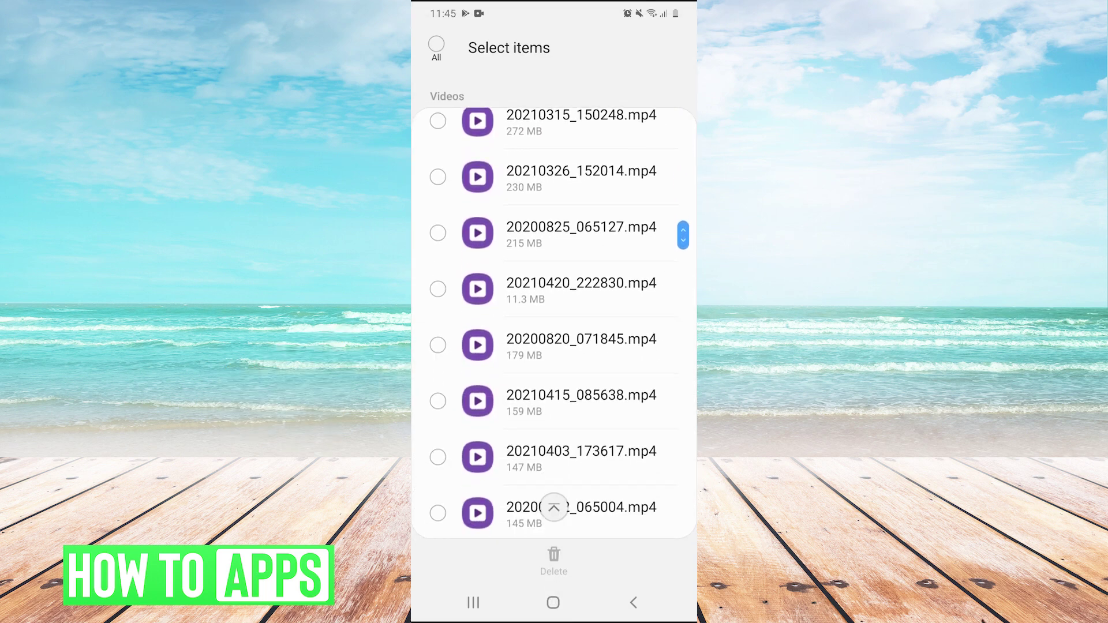
scroll(554, 323, down, 3)
scroll(554, 323, down, 1)
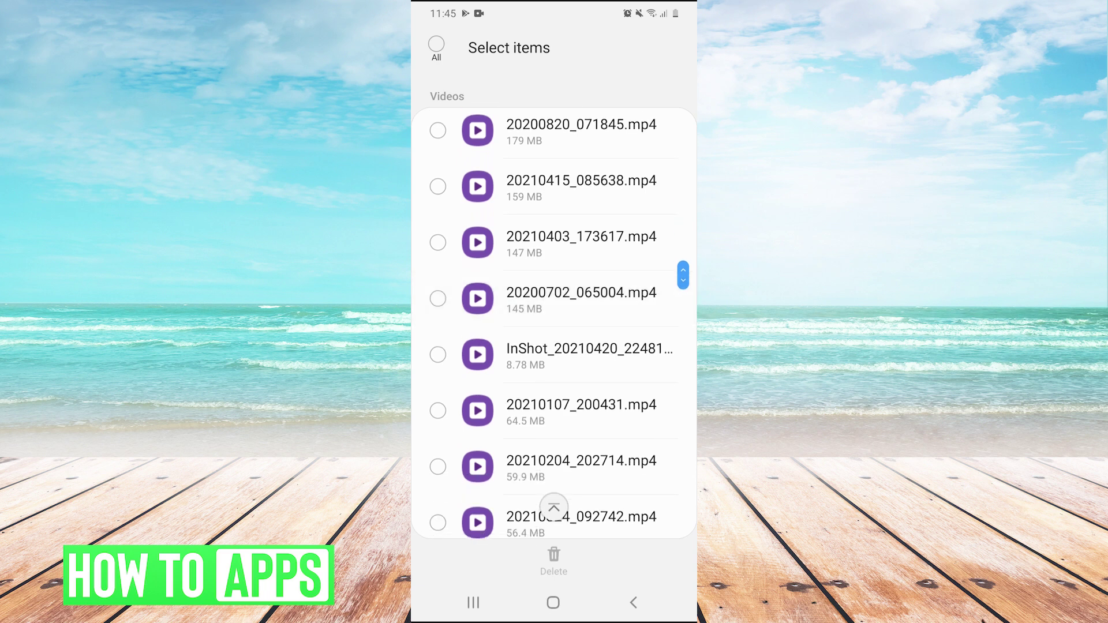
scroll(554, 323, down, 1)
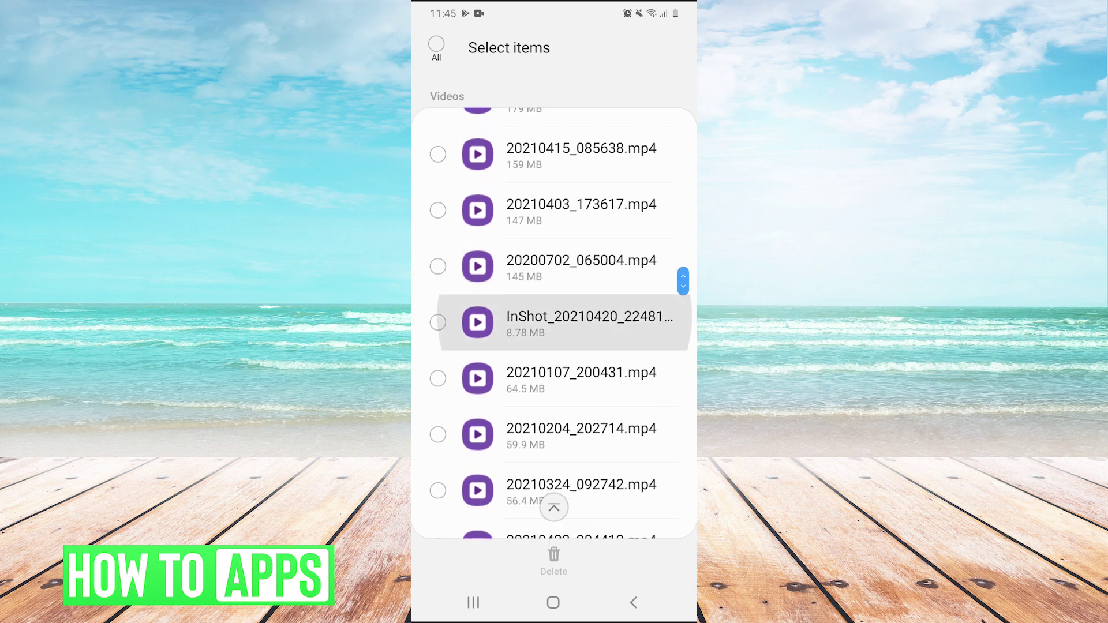
scroll(555, 323, down, 2)
click(438, 360)
click(438, 416)
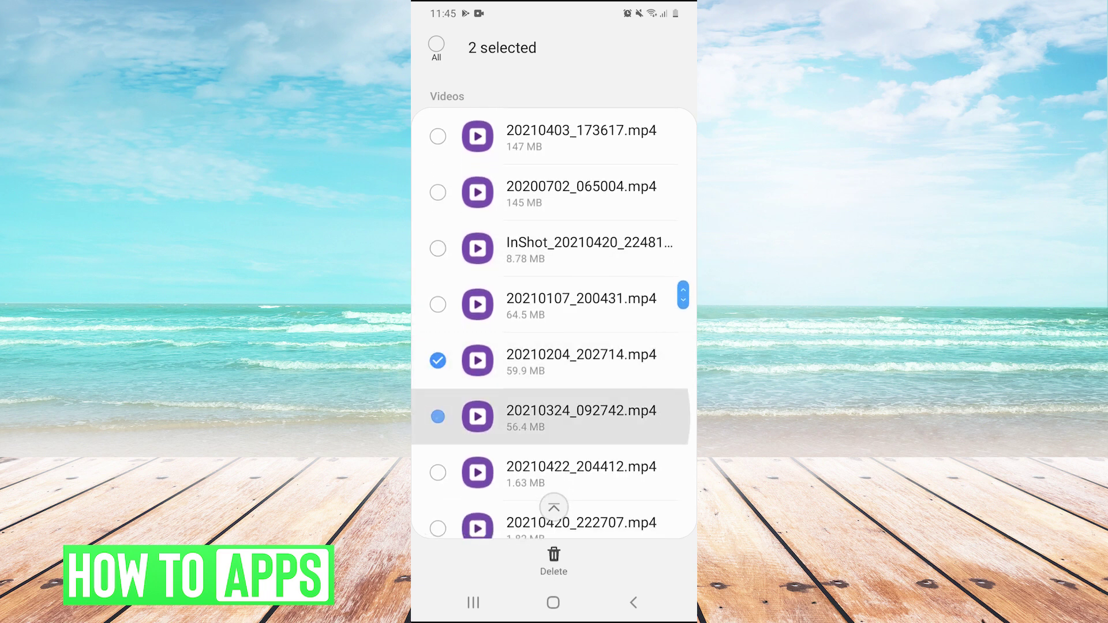
click(438, 472)
Delete the three checked videos and confirm the deletion
scroll(554, 324, down, 1)
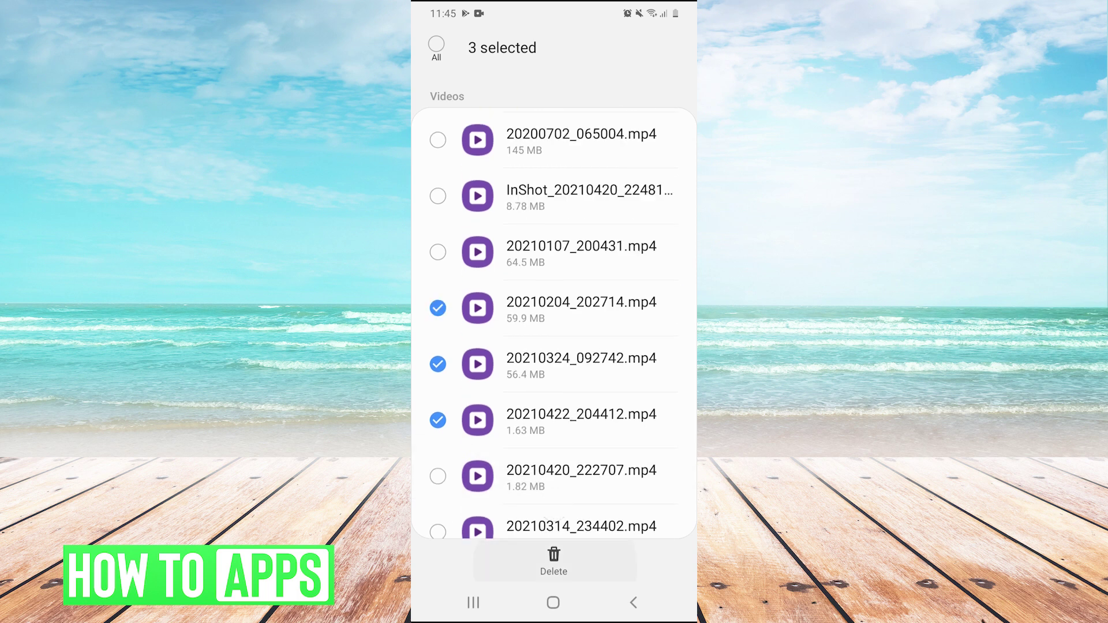
click(554, 561)
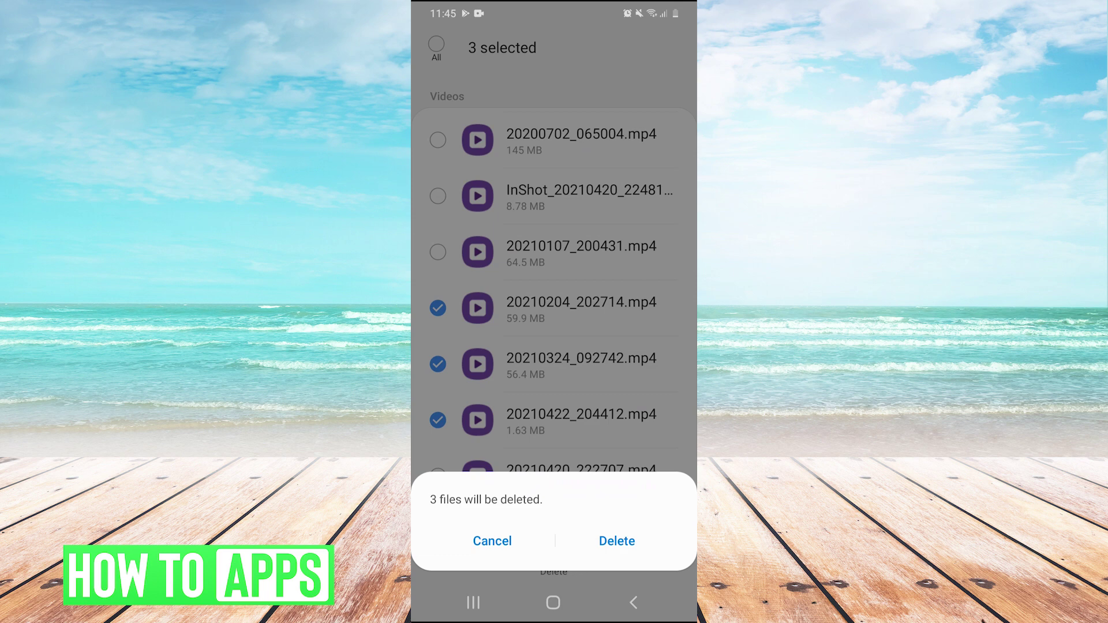
click(617, 541)
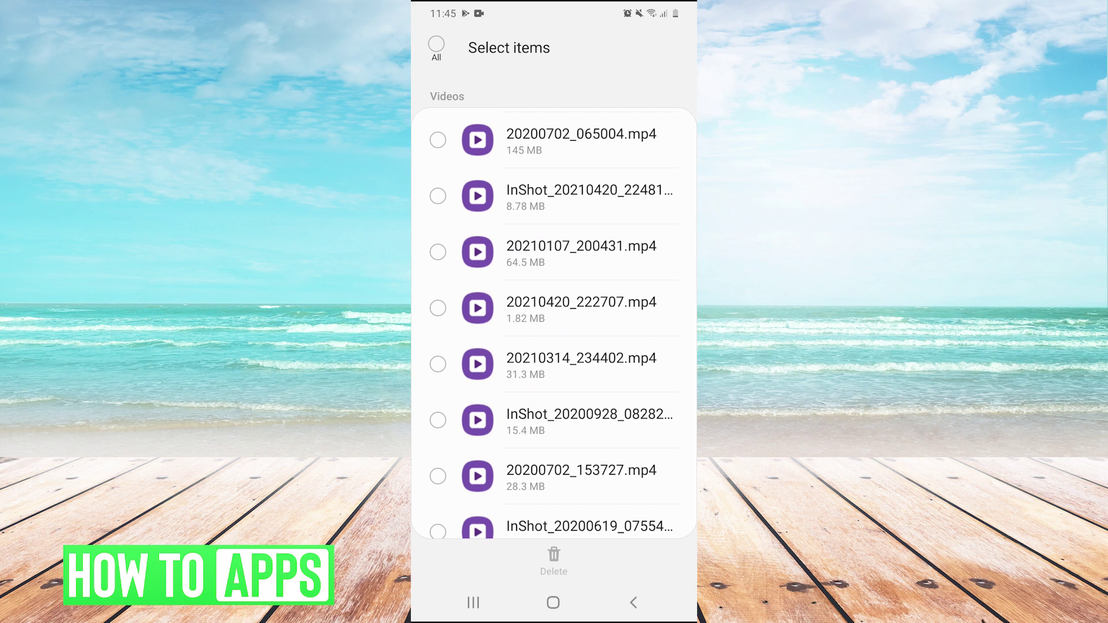
Return from Settings to the Android home screen
click(552, 602)
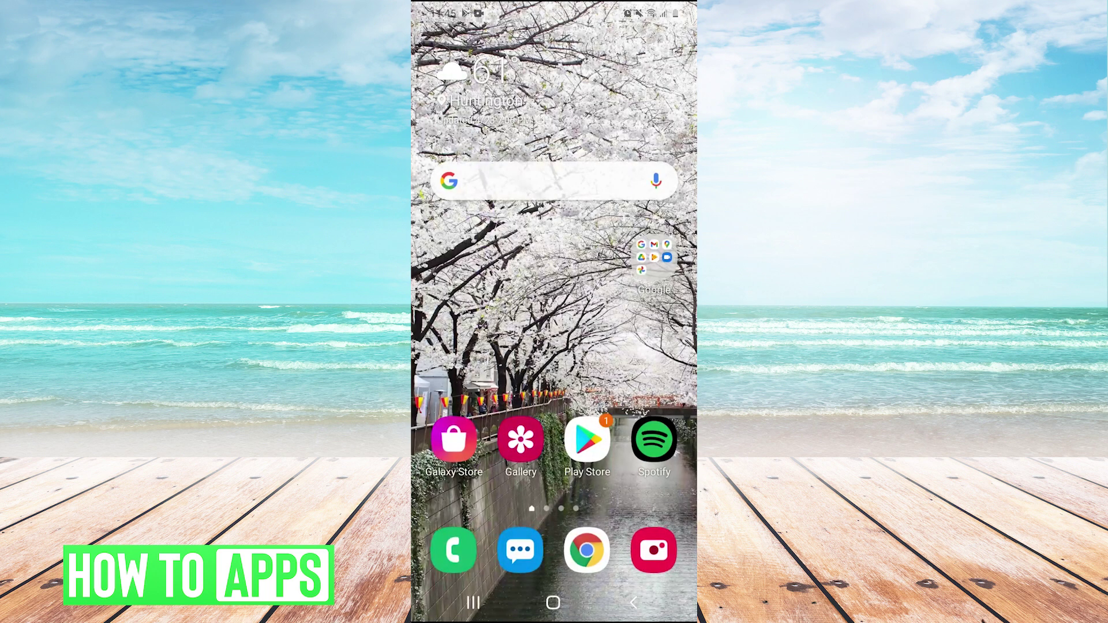